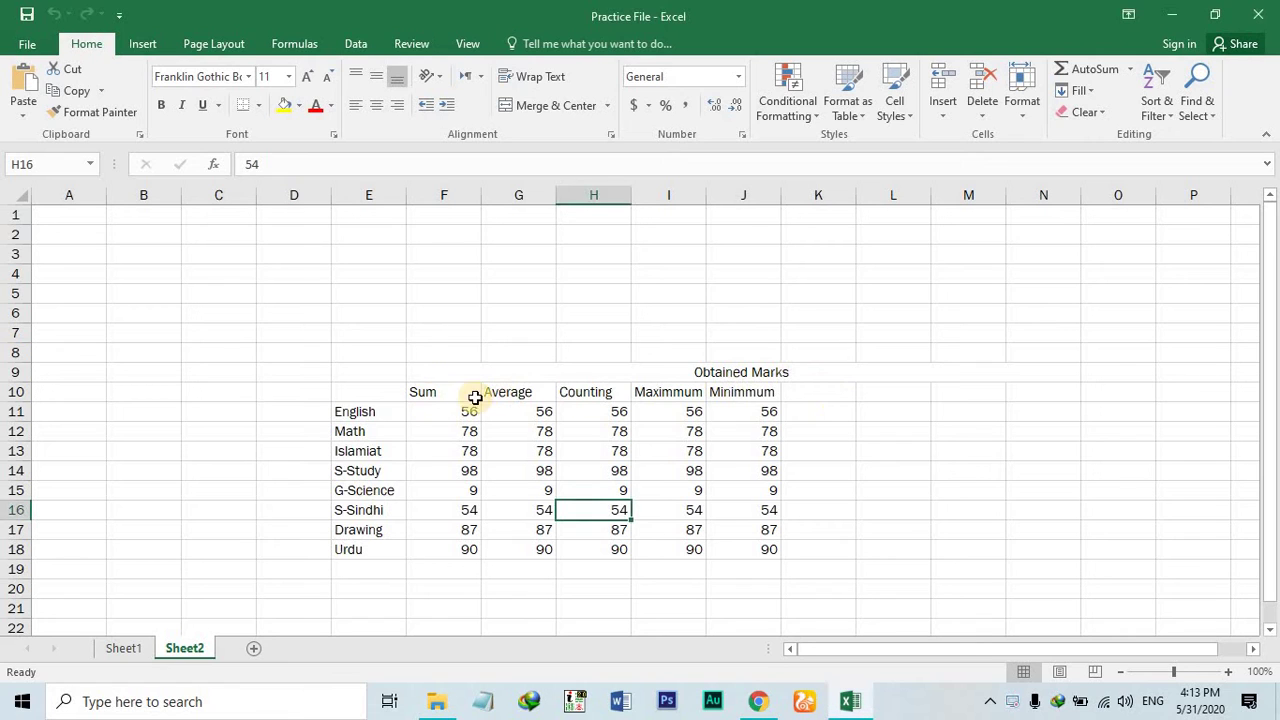
{"action": "left_click", "coordinate": [430, 394]}
{"action": "left_click_drag", "start_coordinate": [547, 388], "coordinate": [703, 394]}
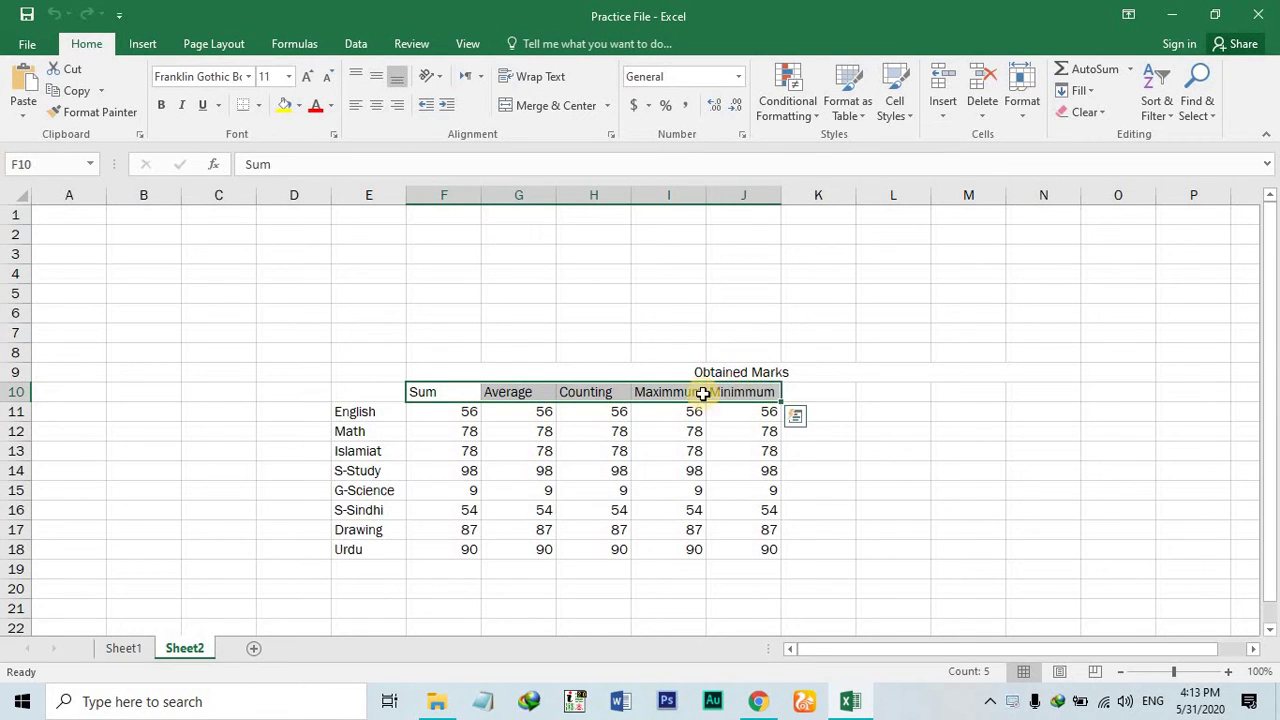
{"action": "left_click", "coordinate": [449, 414]}
{"action": "left_click_drag", "start_coordinate": [449, 484], "coordinate": [449, 549]}
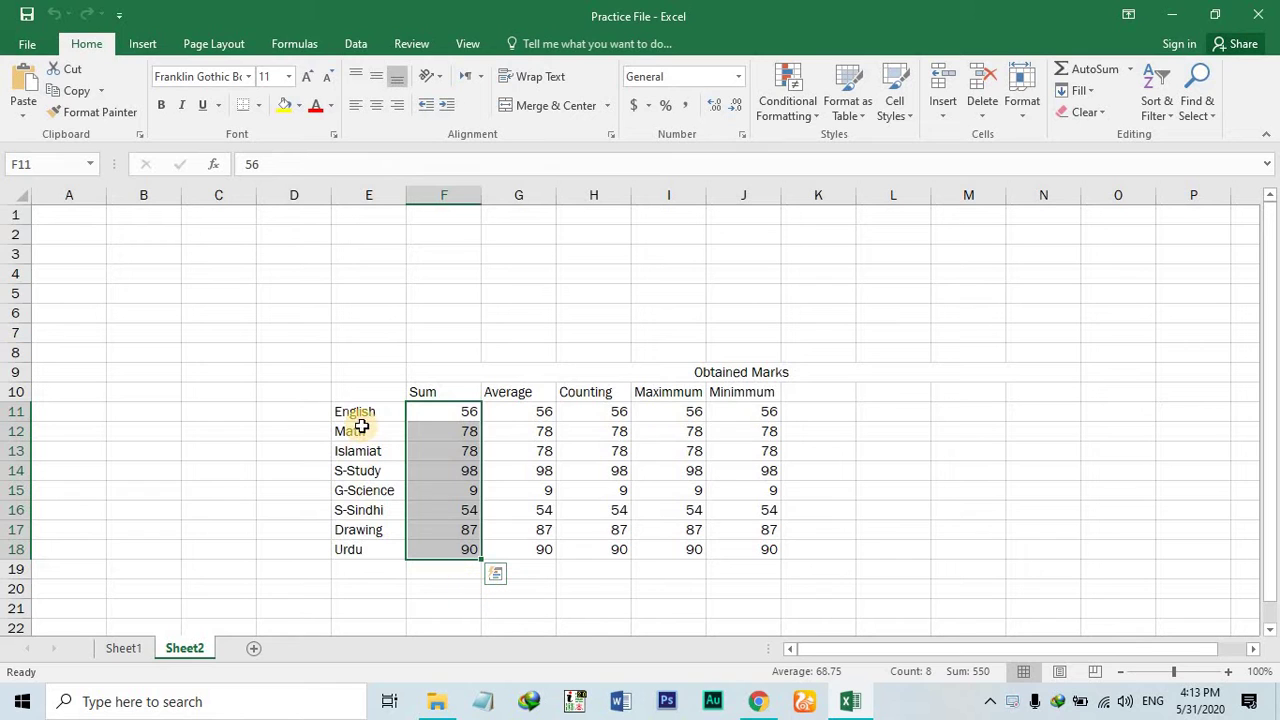
{"action": "left_click_drag", "start_coordinate": [361, 418], "coordinate": [380, 549]}
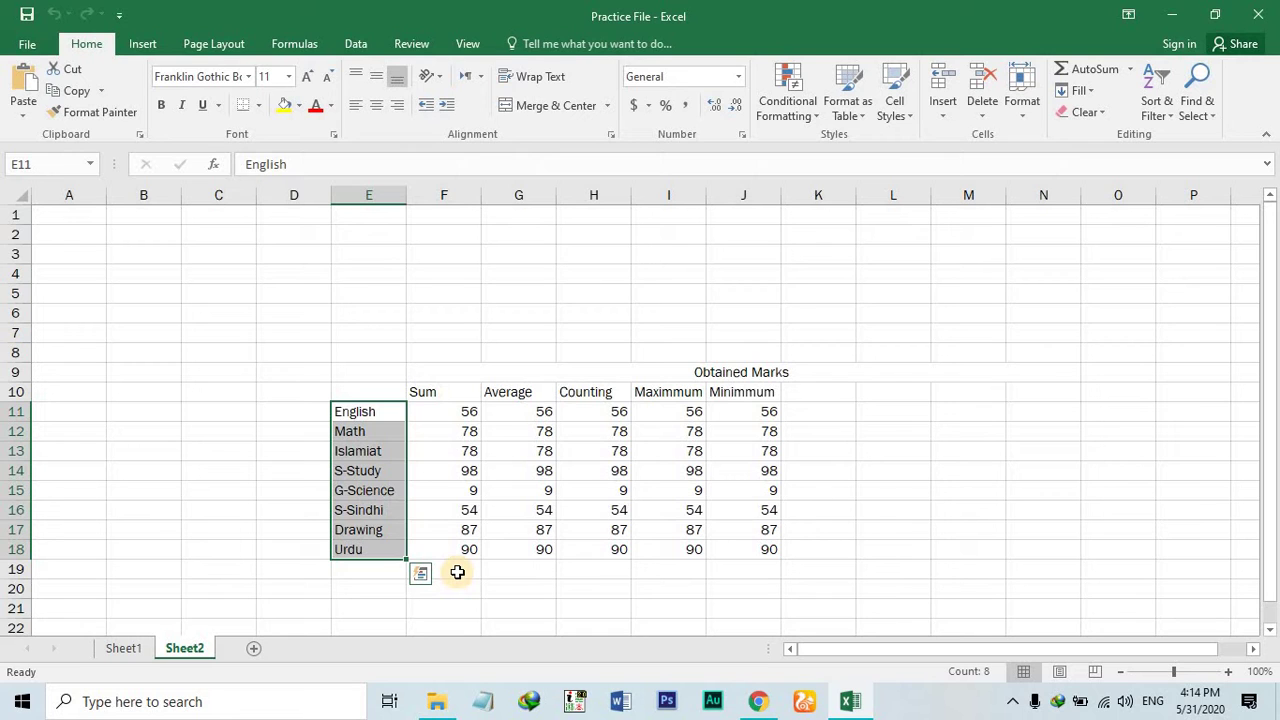
Step: Total the eight subject marks in the Sum column with AutoSum, placing the result in F19
{"action": "left_click_drag", "start_coordinate": [457, 572], "coordinate": [466, 413]}
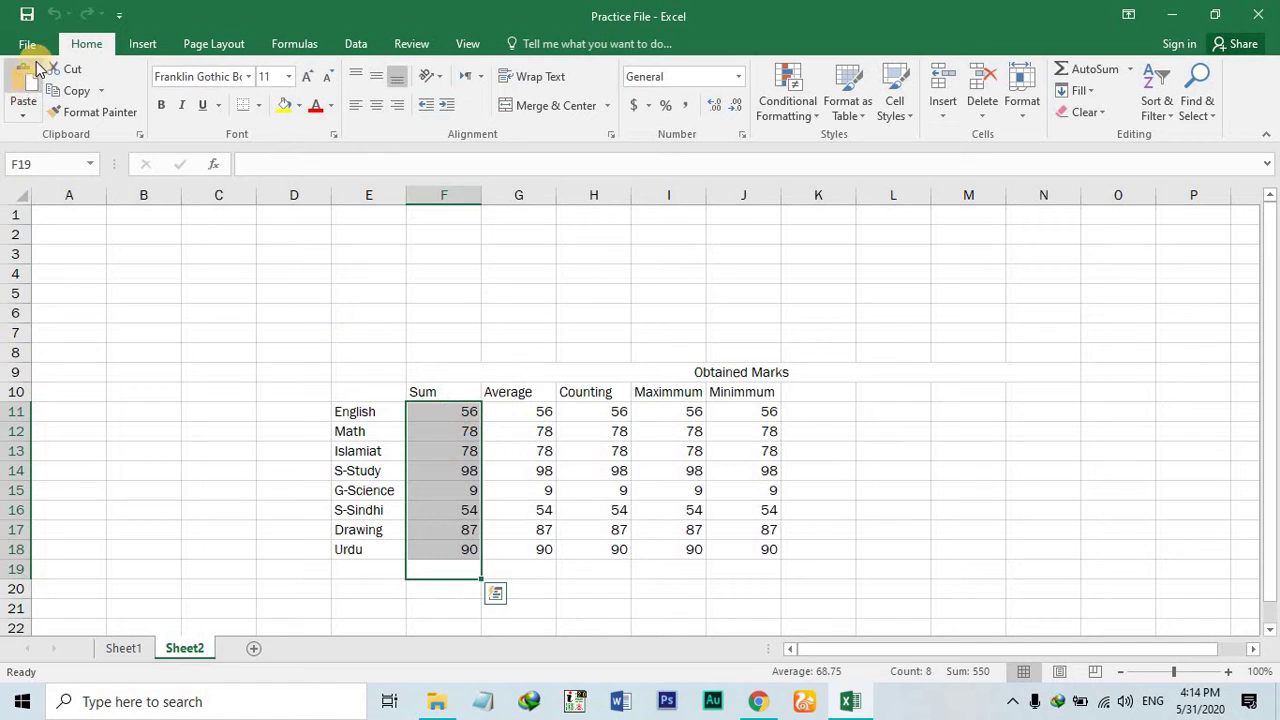
{"action": "left_click", "coordinate": [300, 43]}
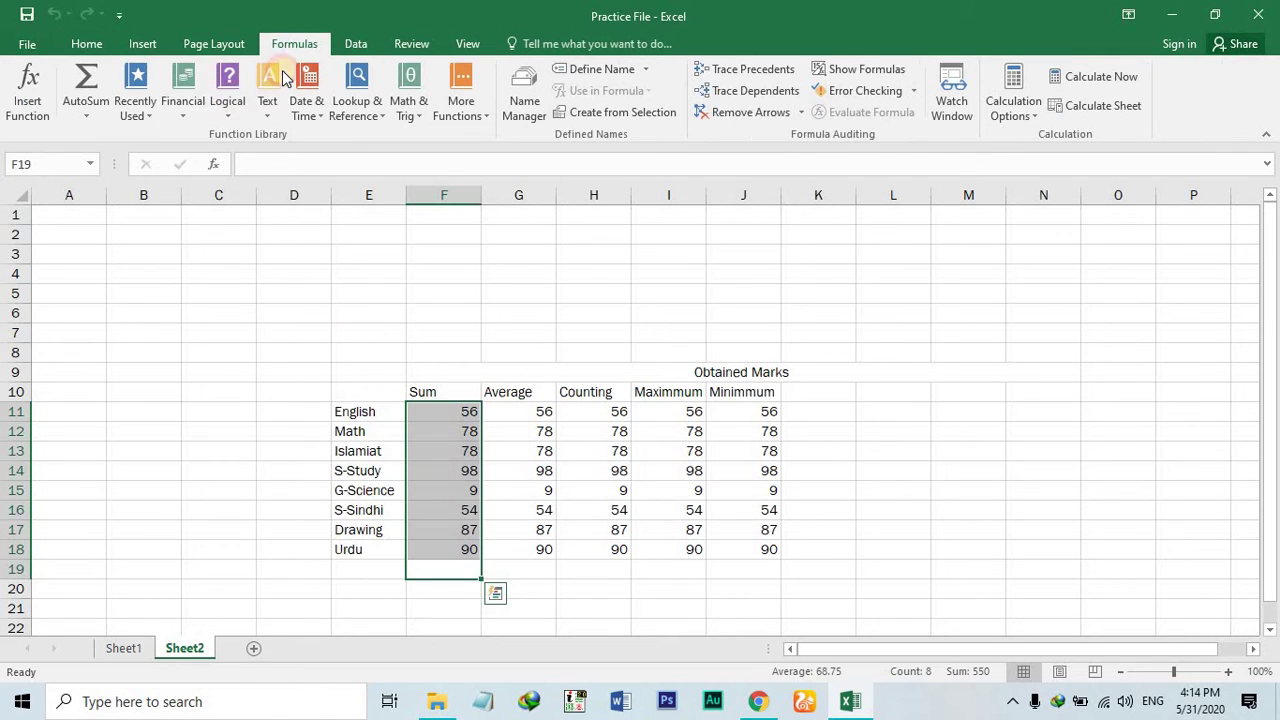
{"action": "left_click", "coordinate": [84, 117]}
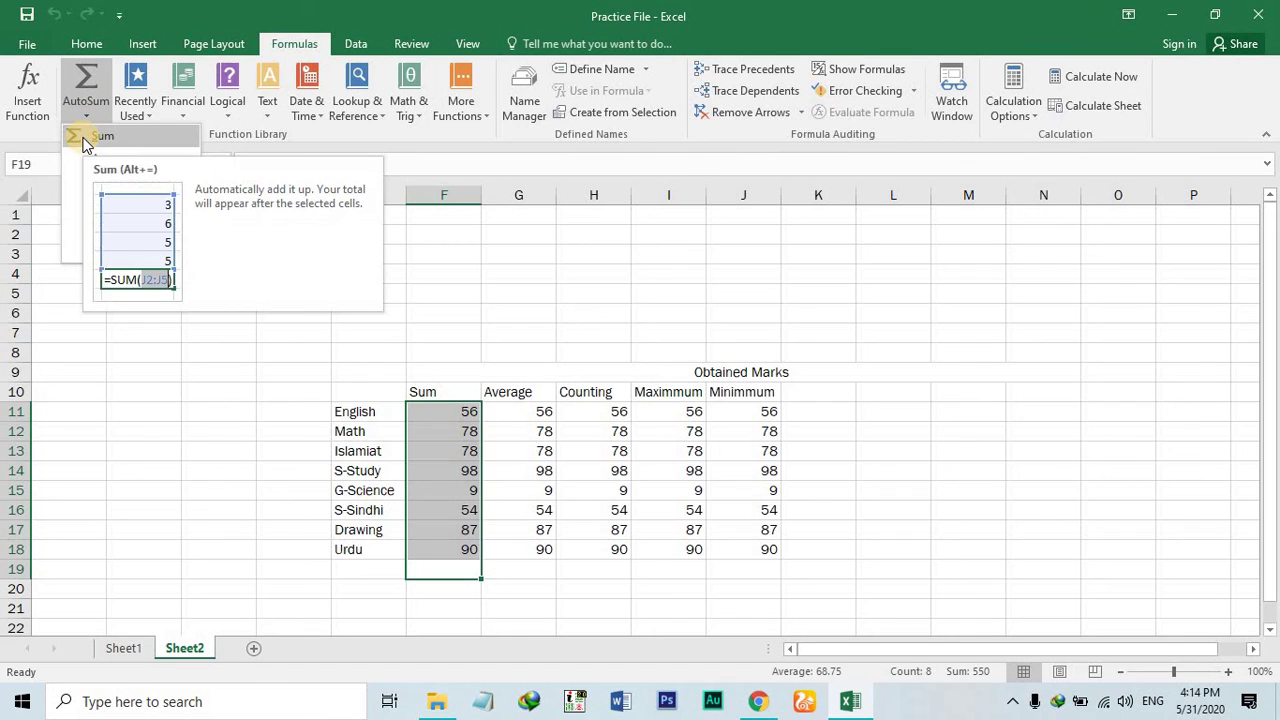
{"action": "left_click", "coordinate": [85, 141]}
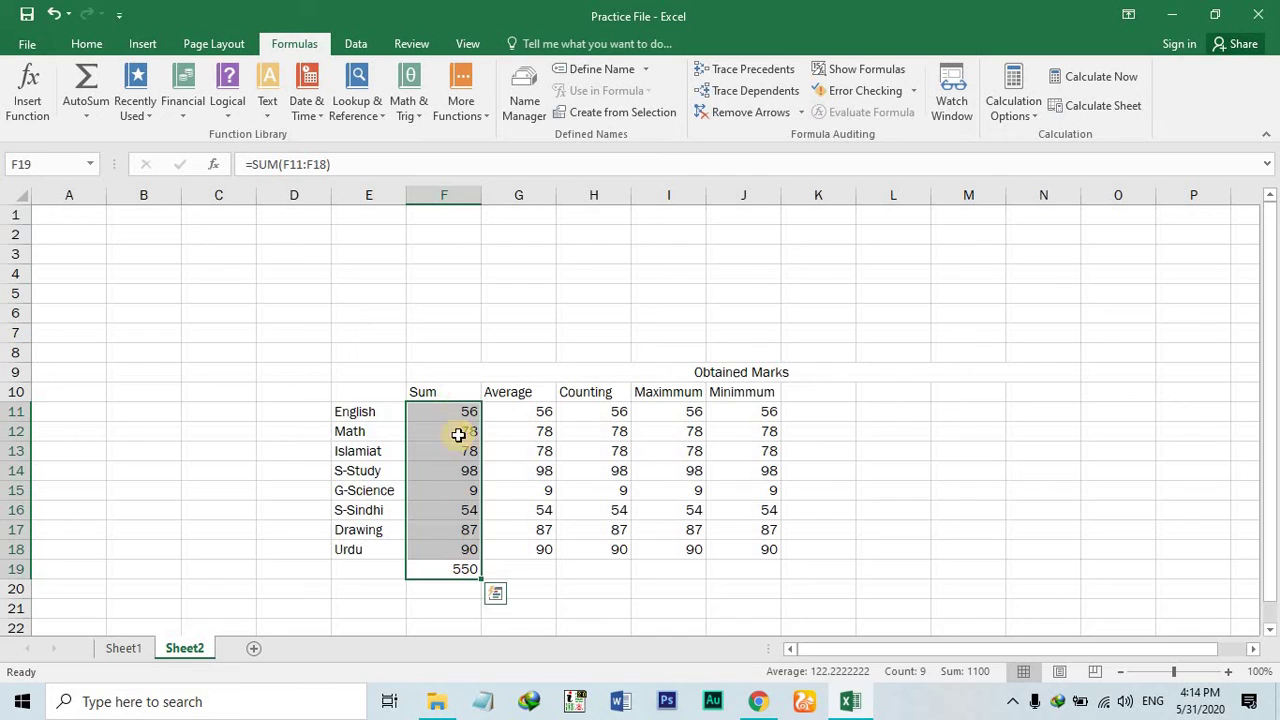
Step: Try a mark of 120 for S-Study in the Sum column to test the total, and undo the change
{"action": "left_click", "coordinate": [462, 473]}
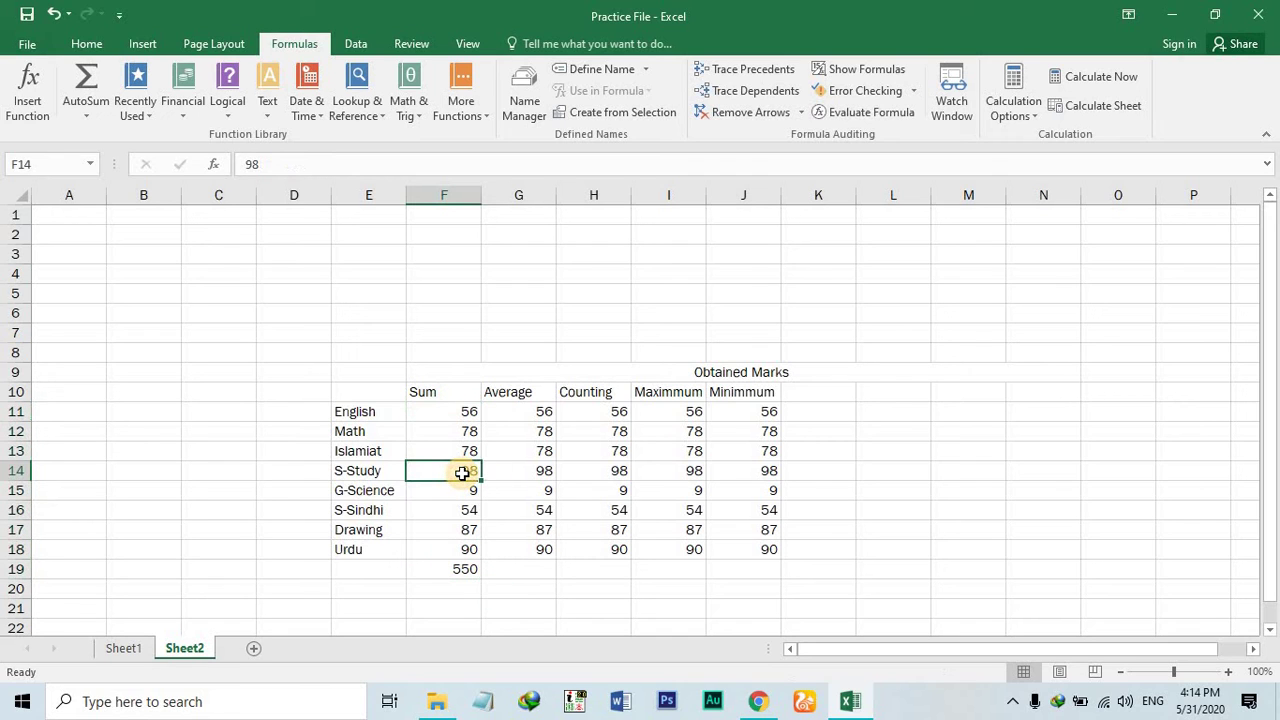
{"action": "type", "text": "120"}
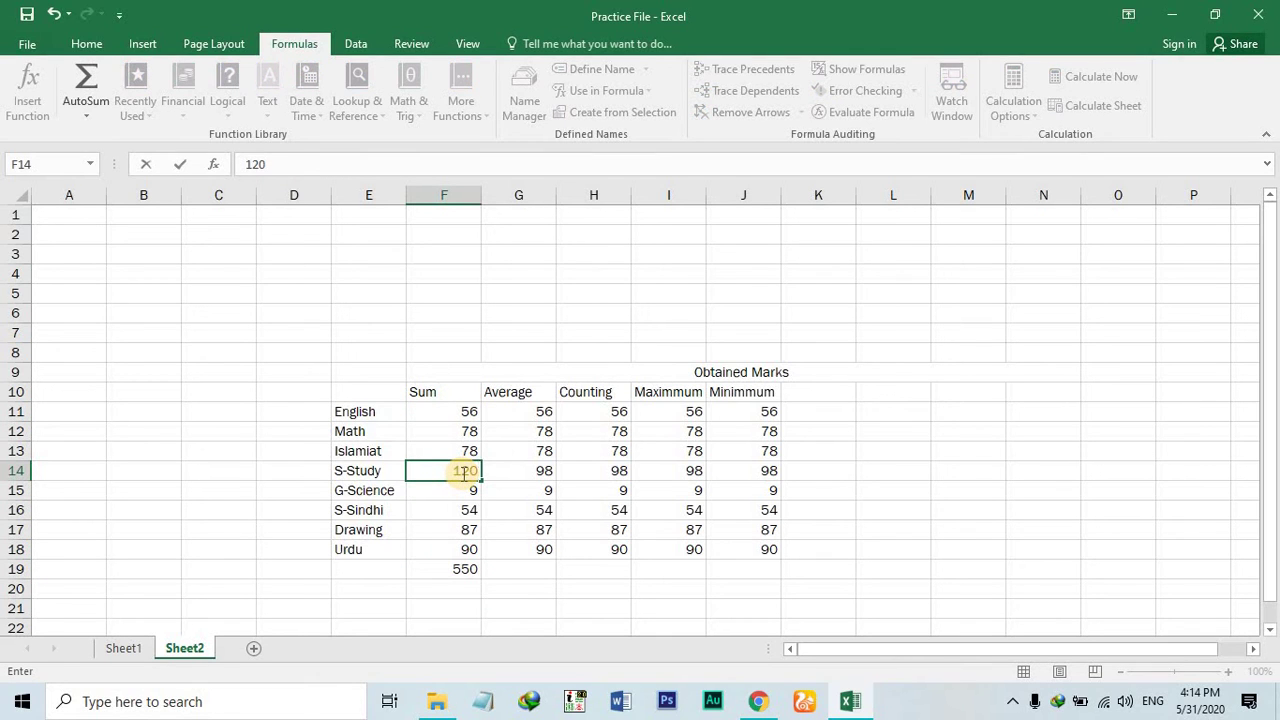
{"action": "left_click", "coordinate": [495, 594]}
{"action": "left_click", "coordinate": [466, 470]}
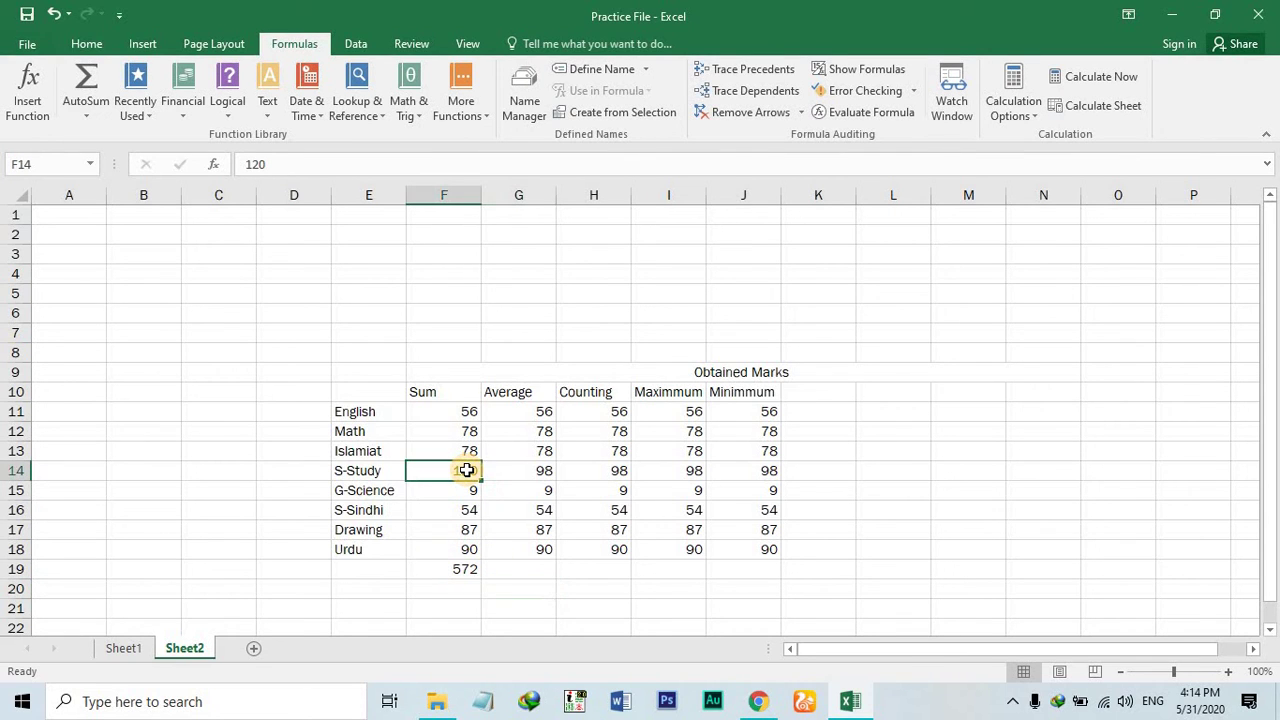
{"action": "key", "text": "ctrl+z"}
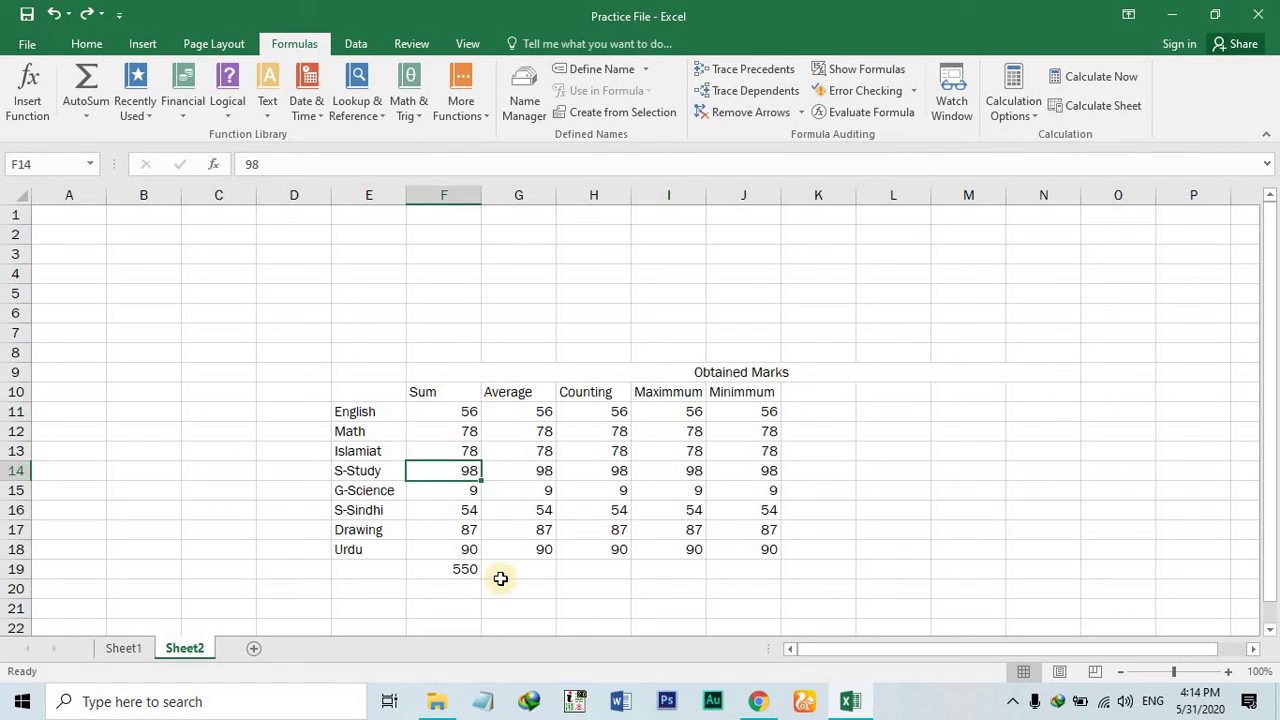
Step: Calculate the average of the marks G11:G18 in cell G19 using the AutoSum Average function
{"action": "left_click", "coordinate": [502, 566]}
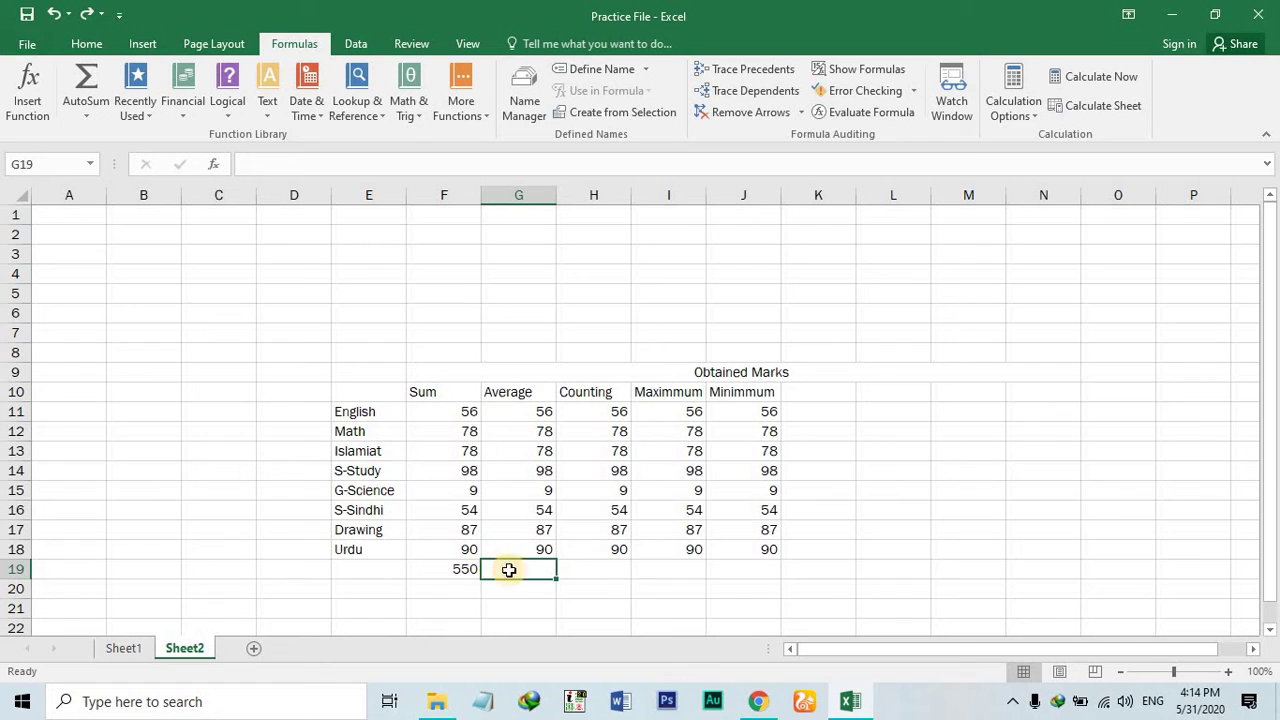
{"action": "left_click_drag", "start_coordinate": [526, 566], "coordinate": [537, 412]}
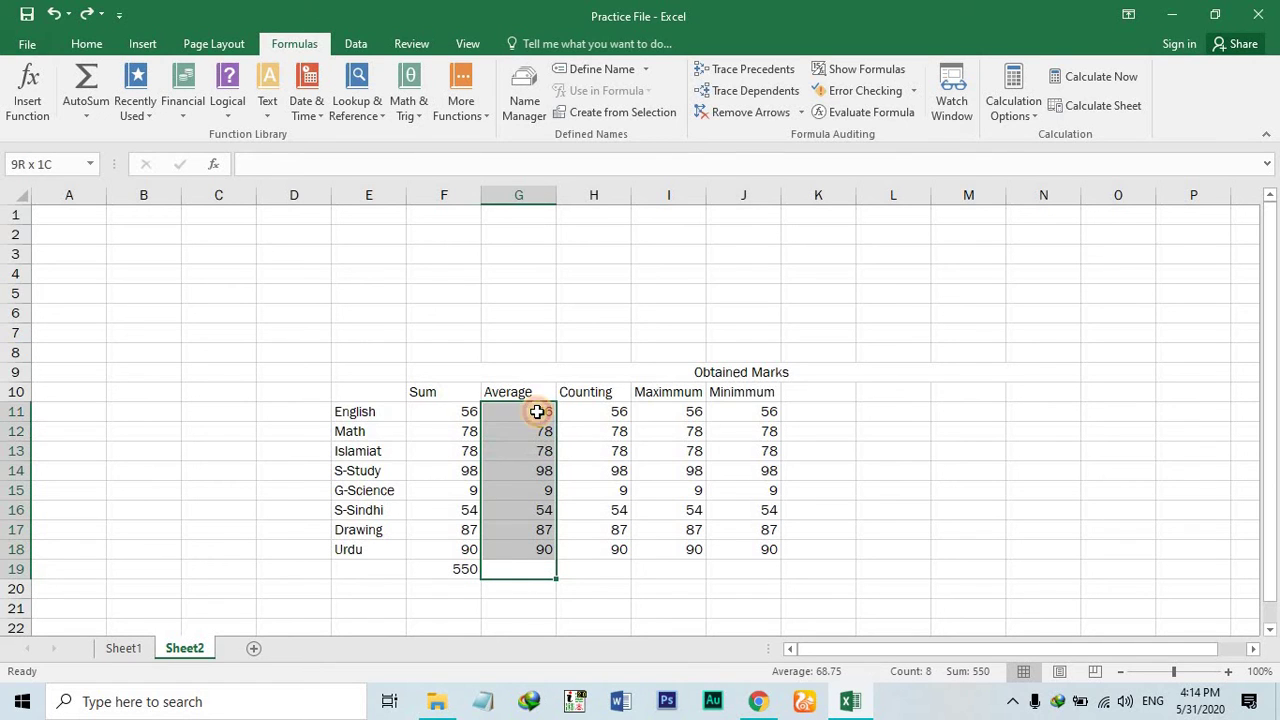
{"action": "left_click", "coordinate": [86, 116]}
{"action": "left_click", "coordinate": [109, 159]}
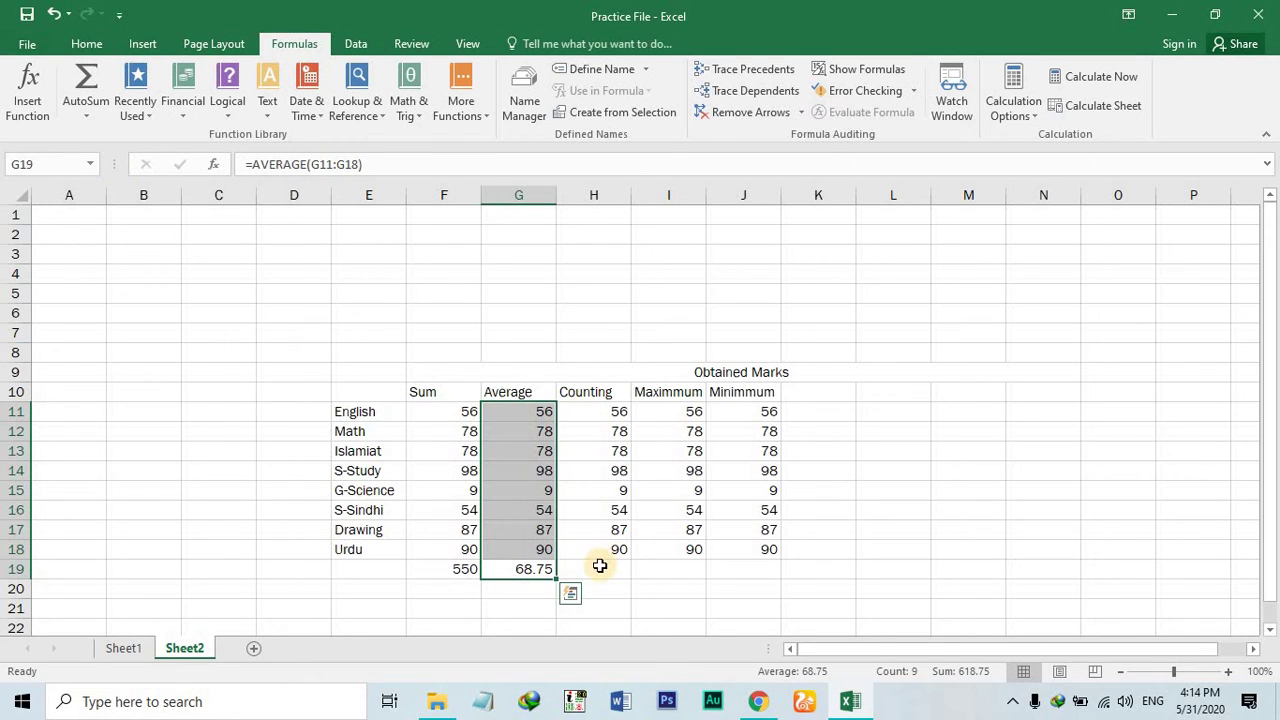
Step: Count the numeric entries in H11:H18 with the Count Numbers function, placing the result in H19
{"action": "left_click_drag", "start_coordinate": [600, 566], "coordinate": [608, 414]}
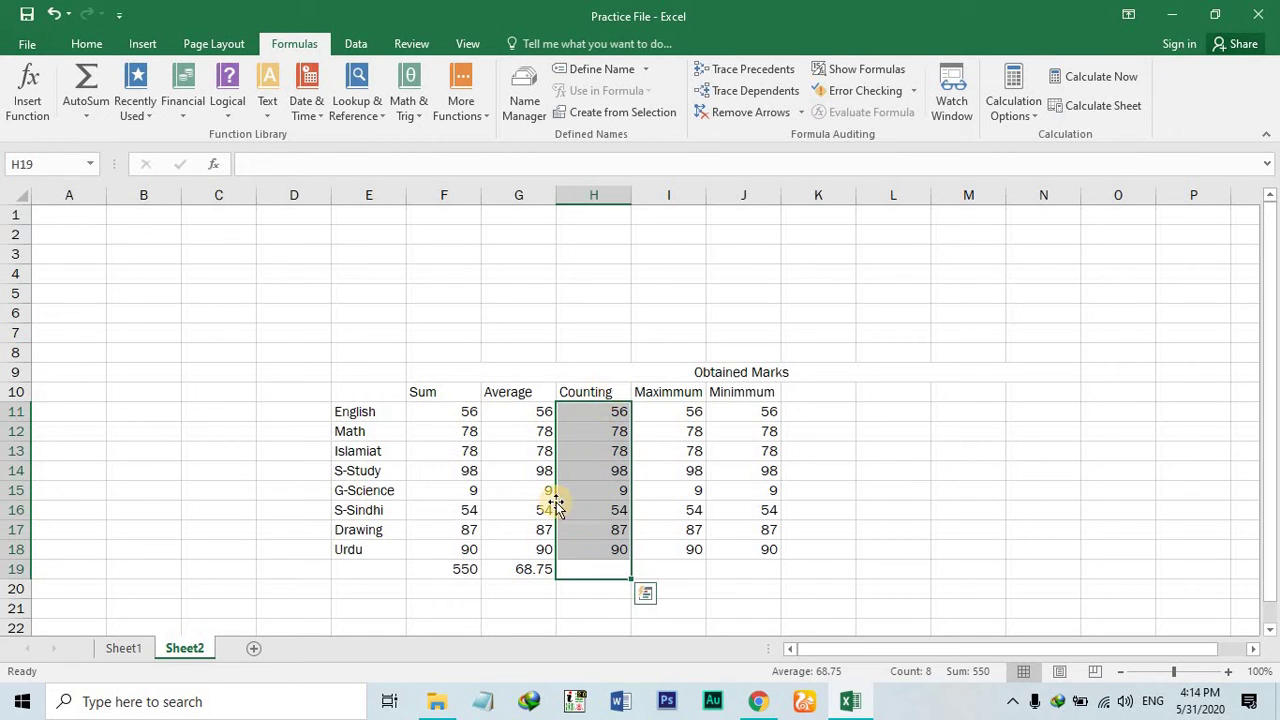
{"action": "left_click", "coordinate": [95, 120]}
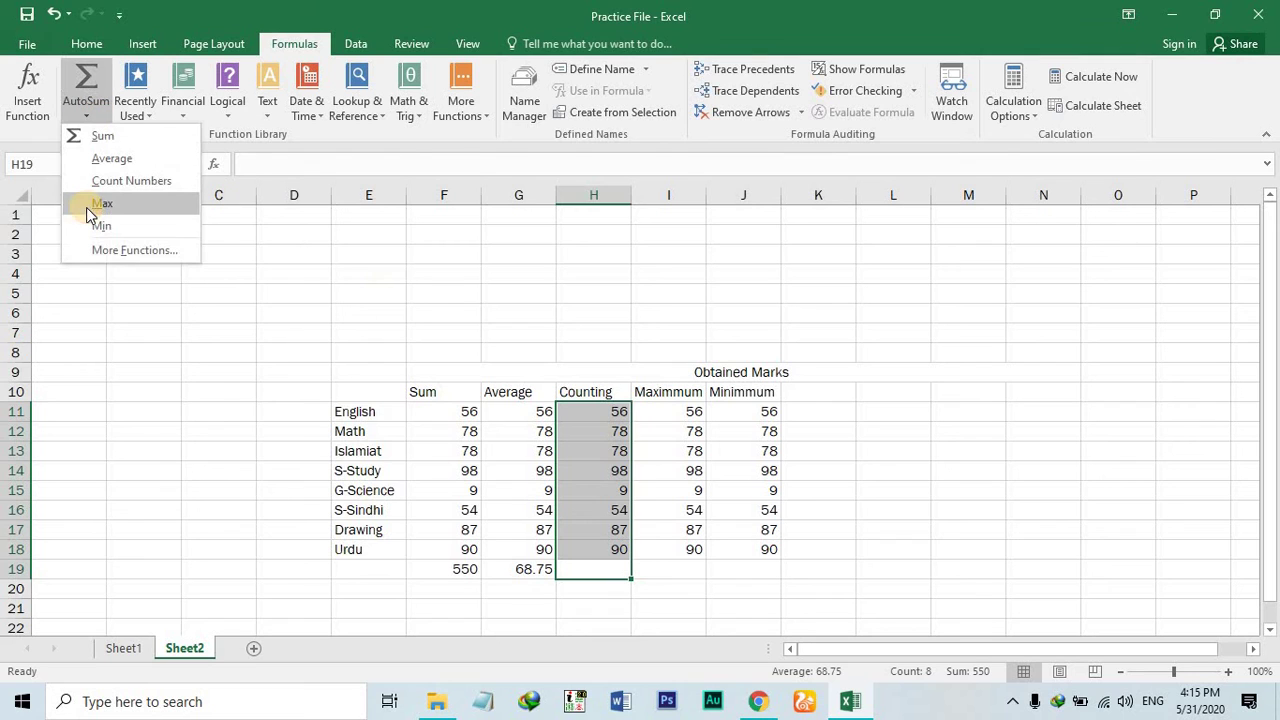
{"action": "left_click", "coordinate": [97, 180]}
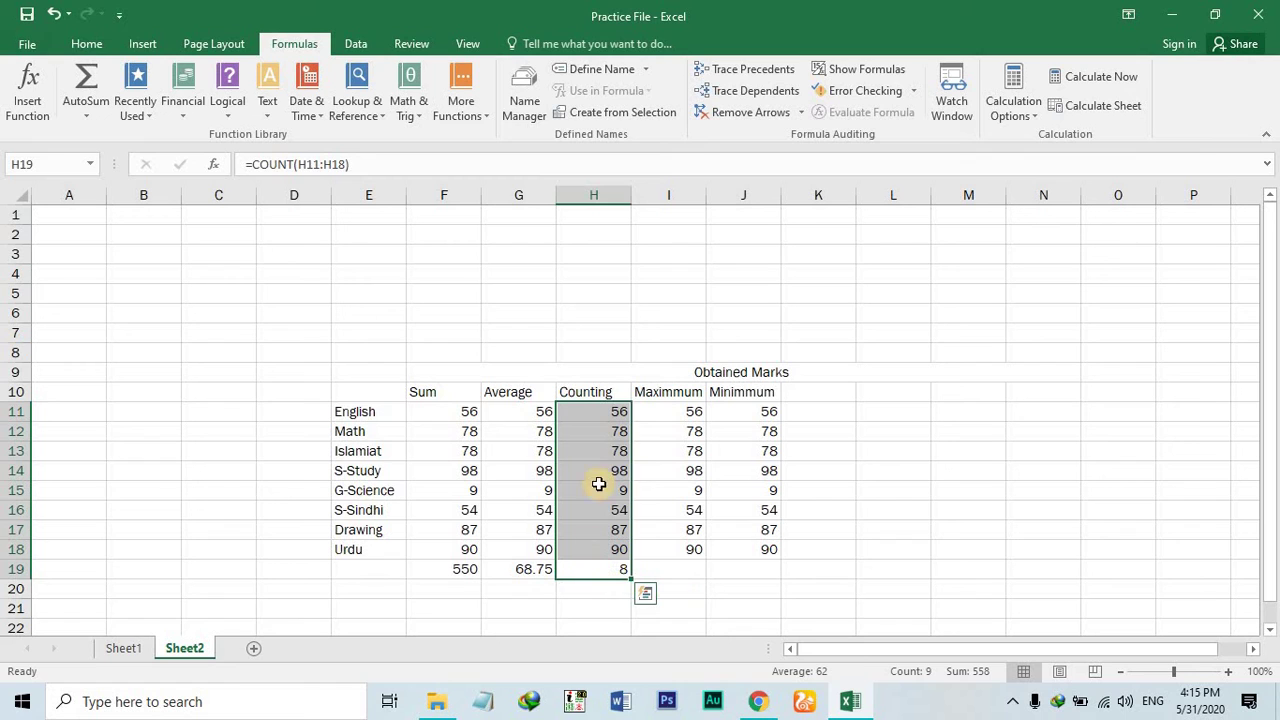
Step: Find the highest mark in I11:I18 with the Max function in cell I19, and check its formula
{"action": "left_click_drag", "start_coordinate": [668, 569], "coordinate": [681, 412]}
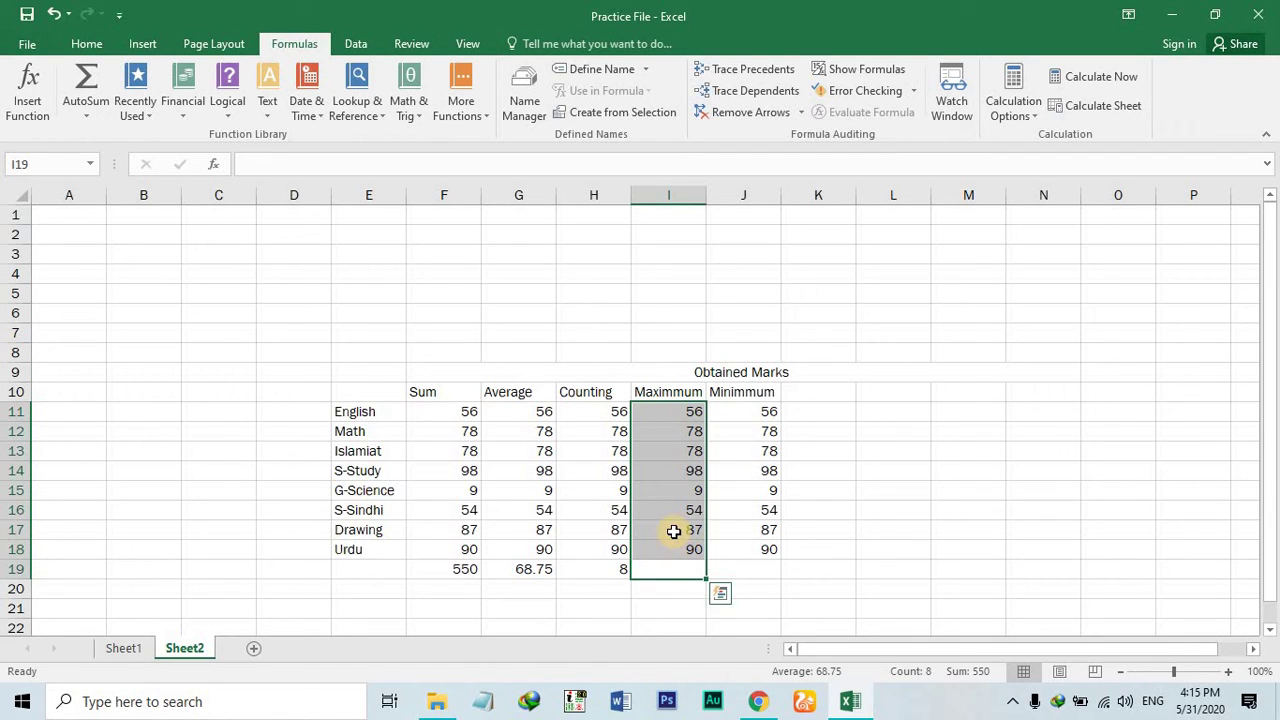
{"action": "left_click", "coordinate": [87, 114]}
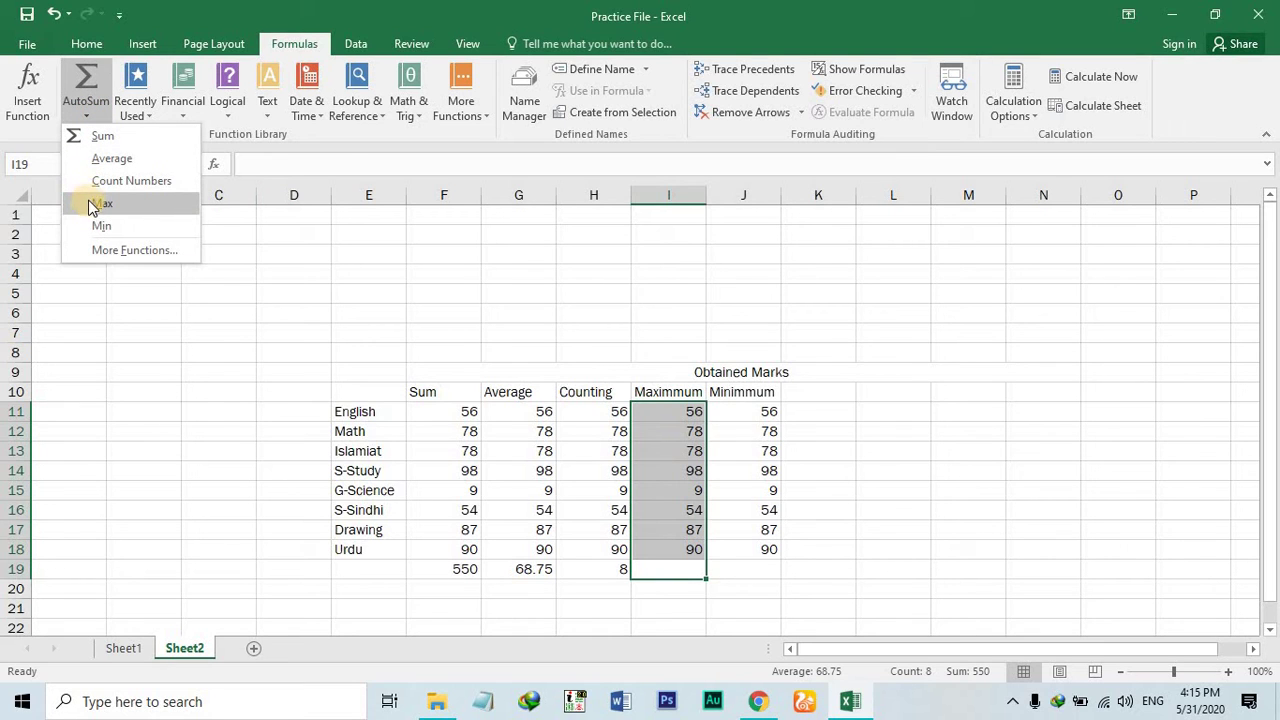
{"action": "left_click", "coordinate": [120, 207]}
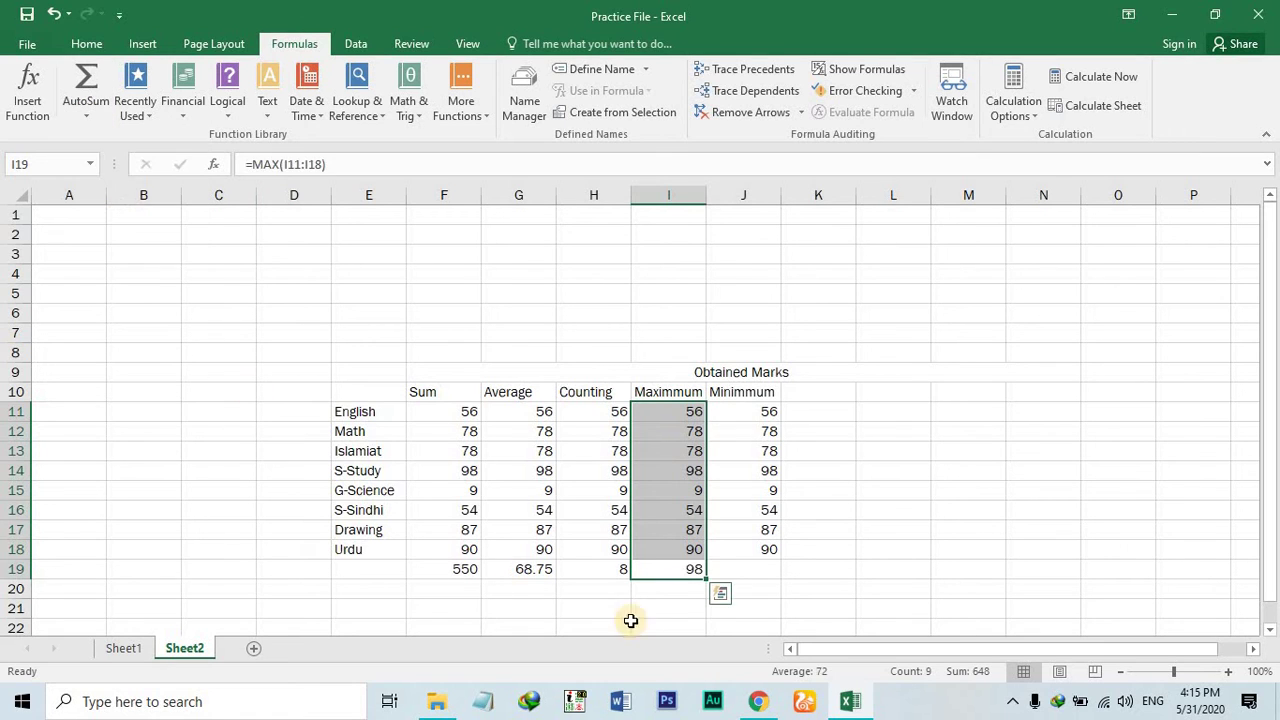
{"action": "left_click", "coordinate": [666, 591]}
{"action": "left_click", "coordinate": [670, 566]}
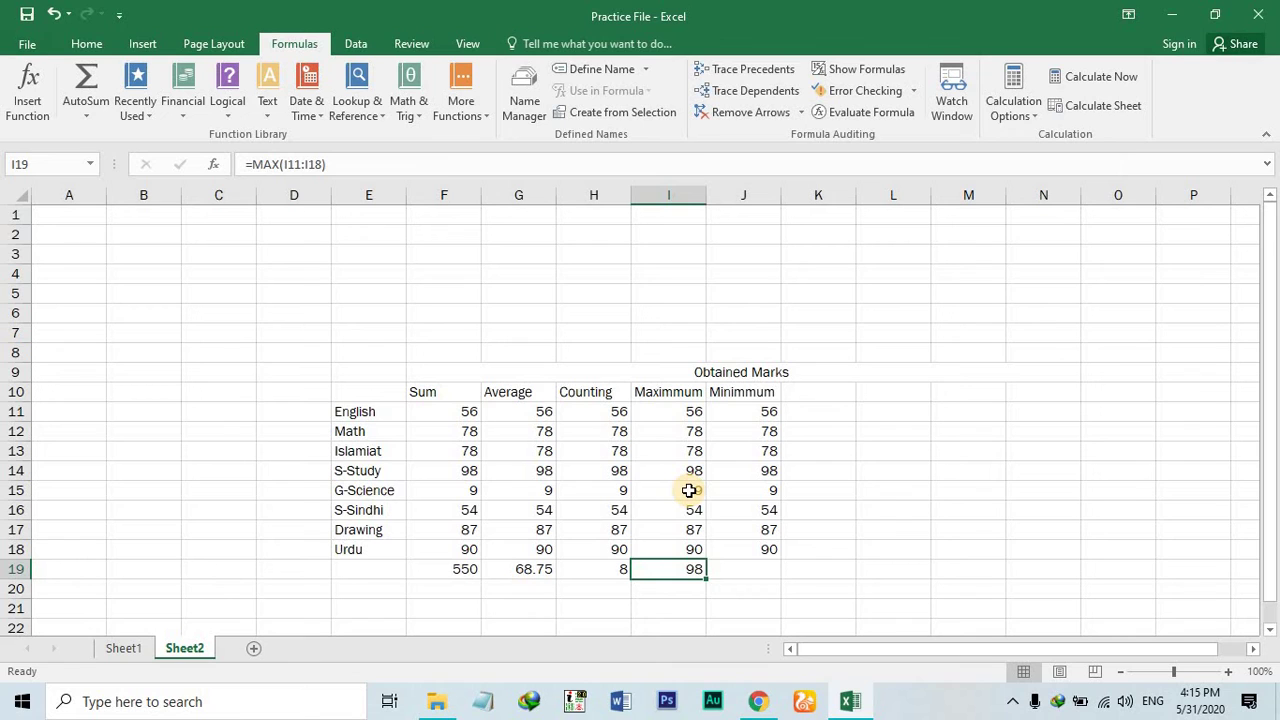
Step: Find the lowest mark in J11:J18 with the Min function, placing the result in J19
{"action": "left_click", "coordinate": [743, 569]}
{"action": "left_click_drag", "start_coordinate": [743, 569], "coordinate": [733, 409]}
{"action": "left_click", "coordinate": [90, 117]}
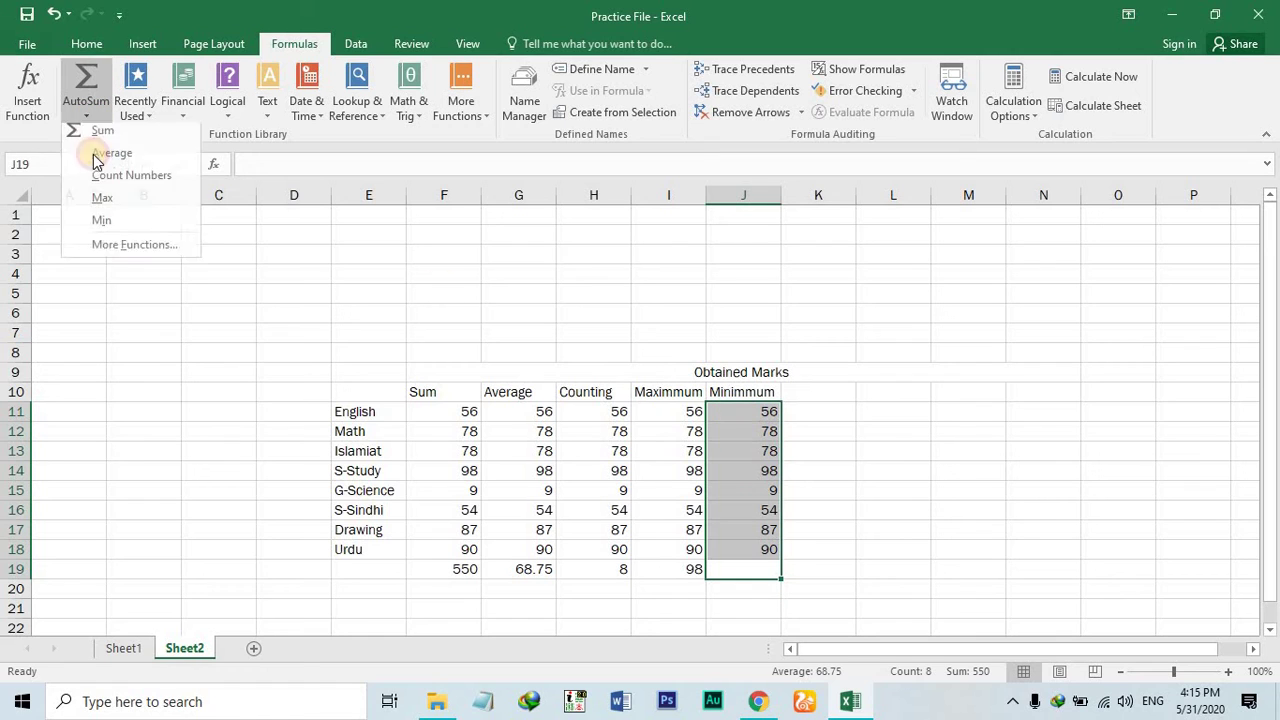
{"action": "left_click", "coordinate": [124, 232]}
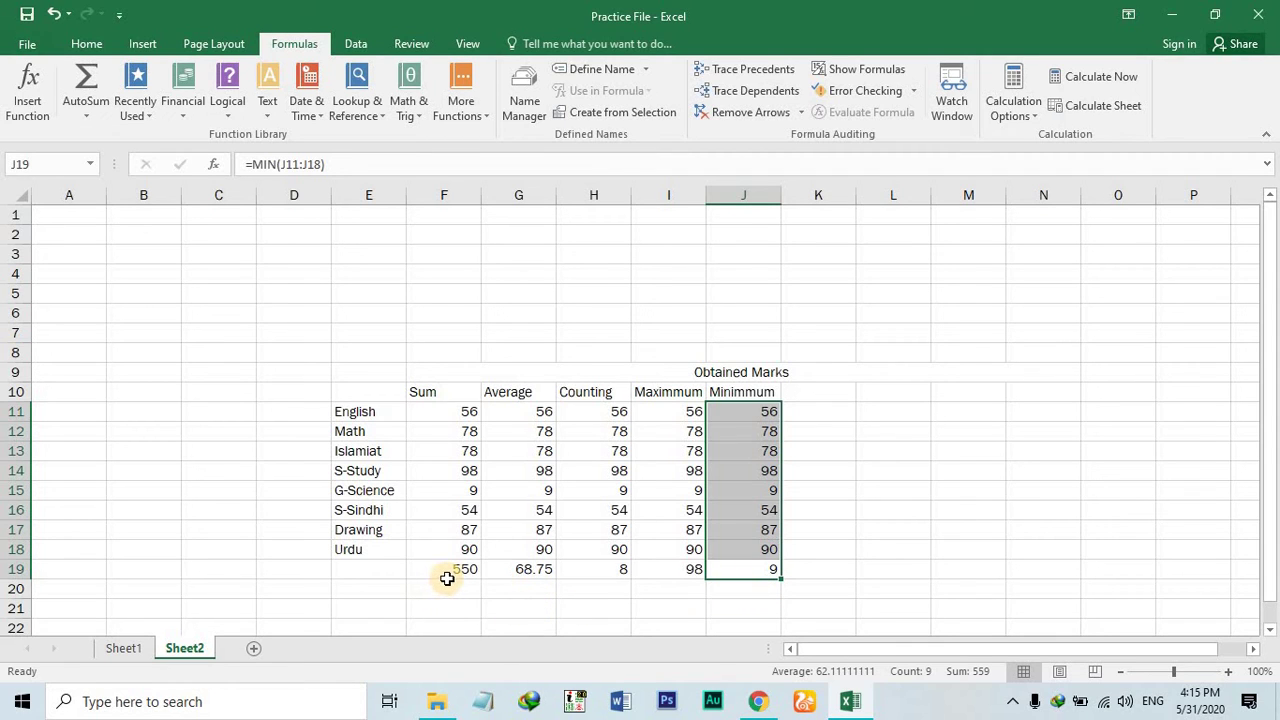
Step: Enter the formula =sum(f10:f19 manually in cell F20, below the AutoSum total
{"action": "left_click", "coordinate": [447, 573]}
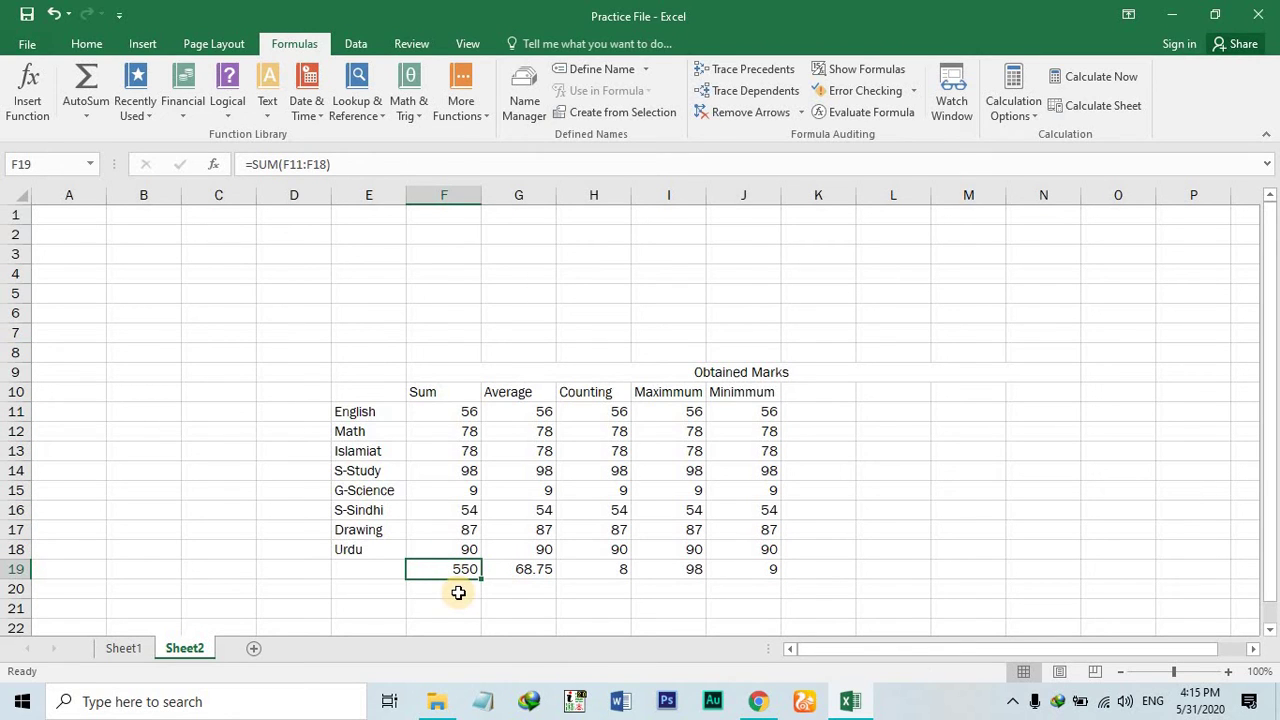
{"action": "left_click", "coordinate": [458, 592]}
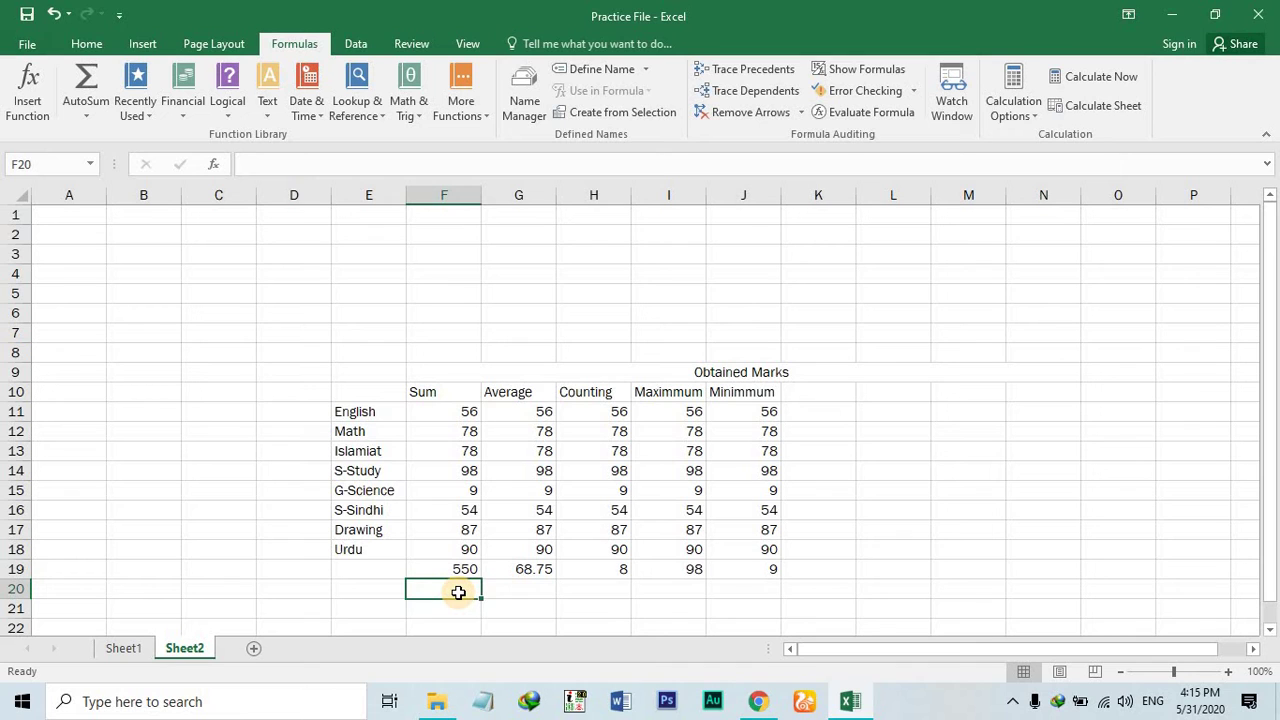
{"action": "type", "text": "="}
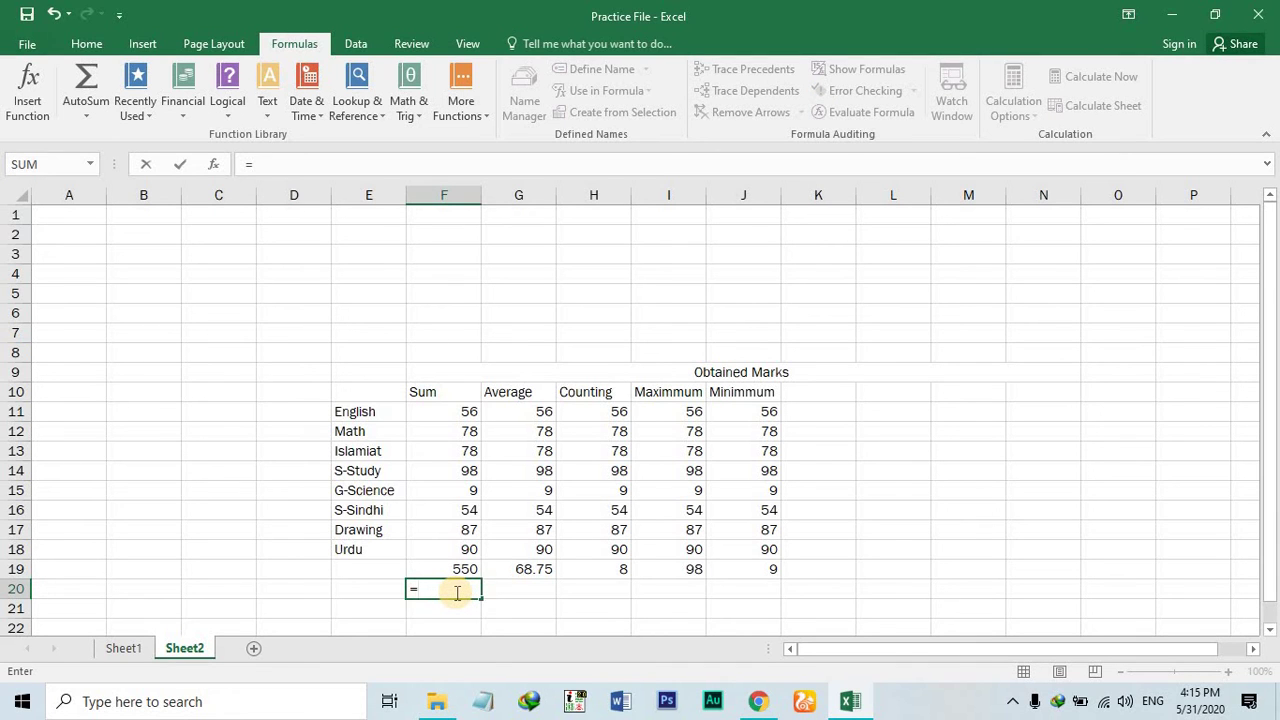
{"action": "type", "text": "sum"}
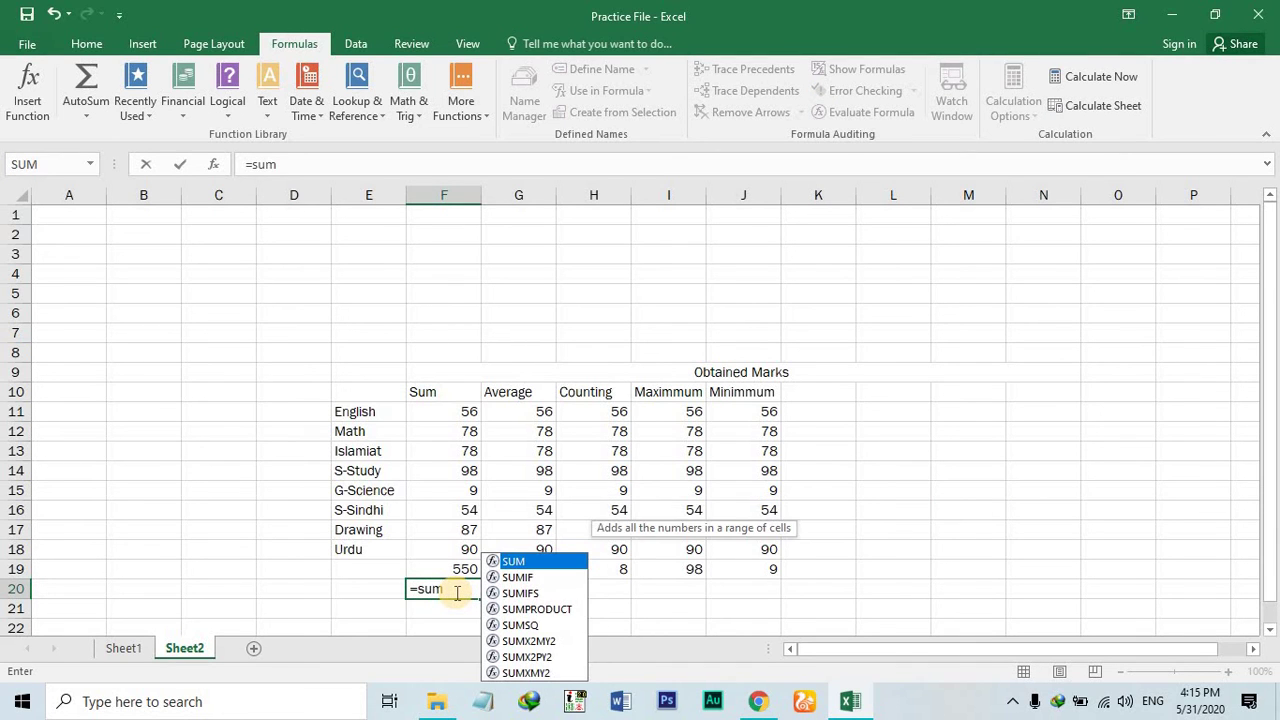
{"action": "type", "text": "("}
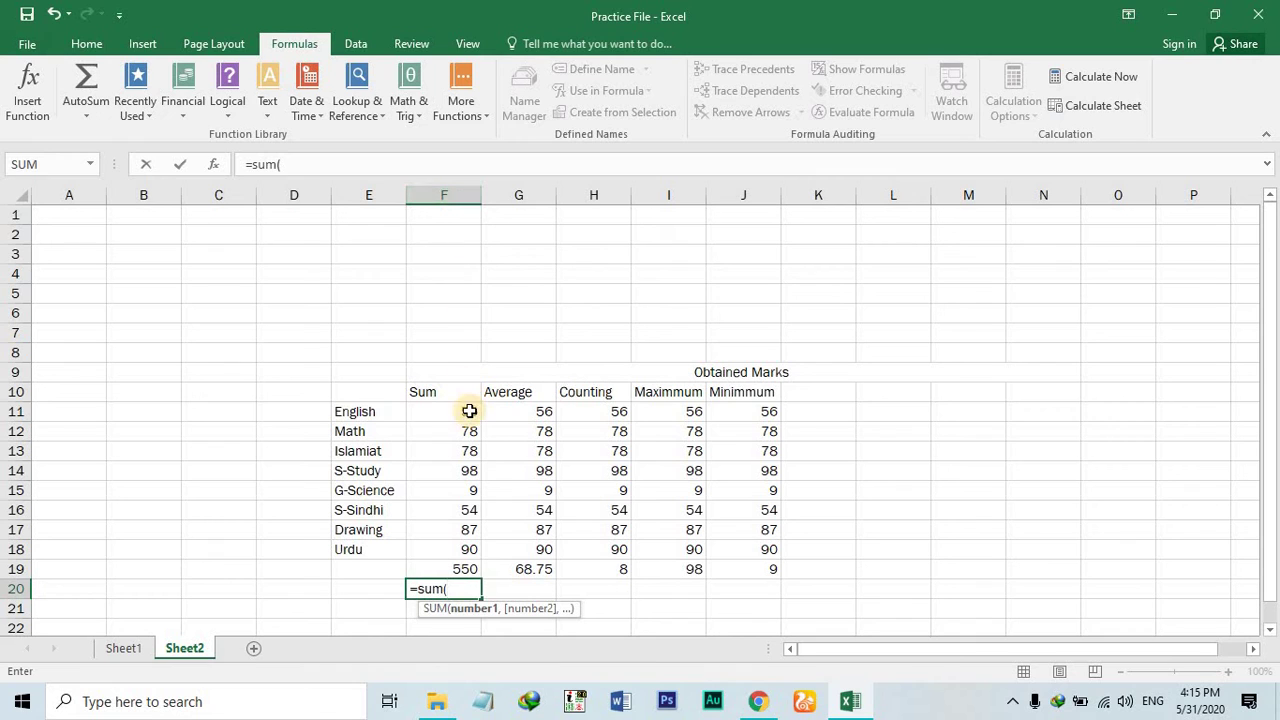
{"action": "type", "text": "f"}
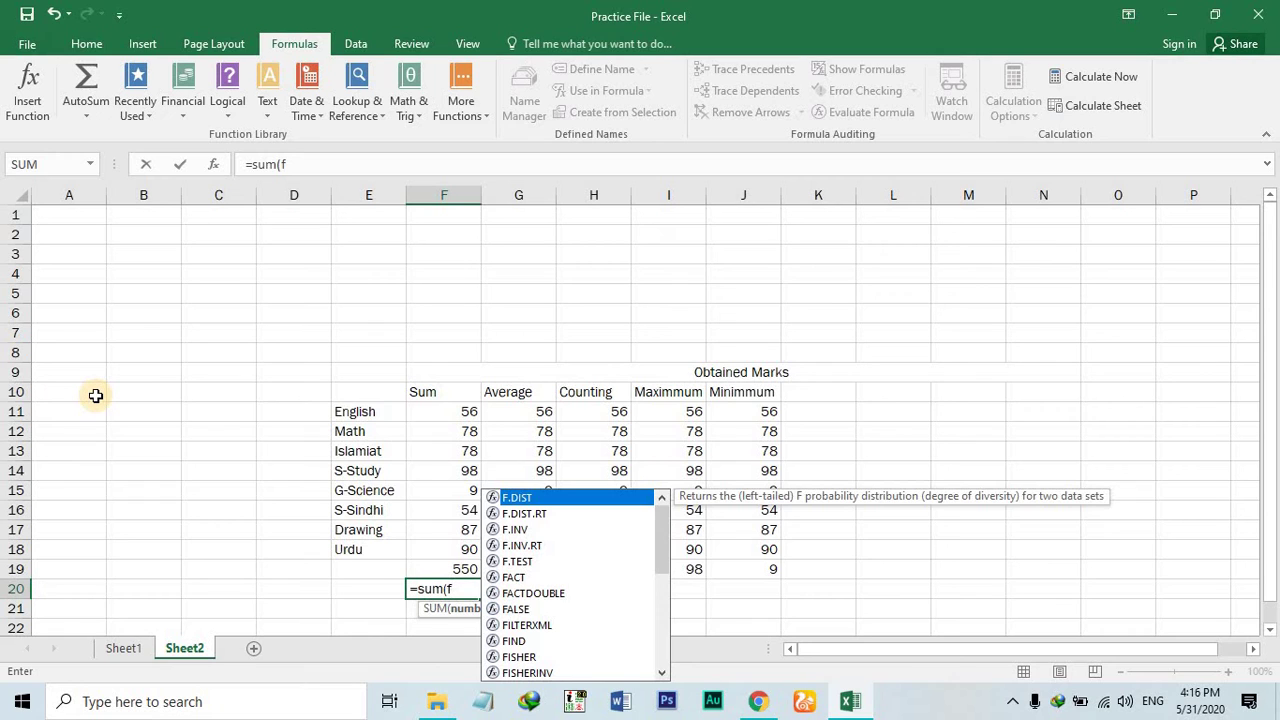
{"action": "type", "text": "10:"}
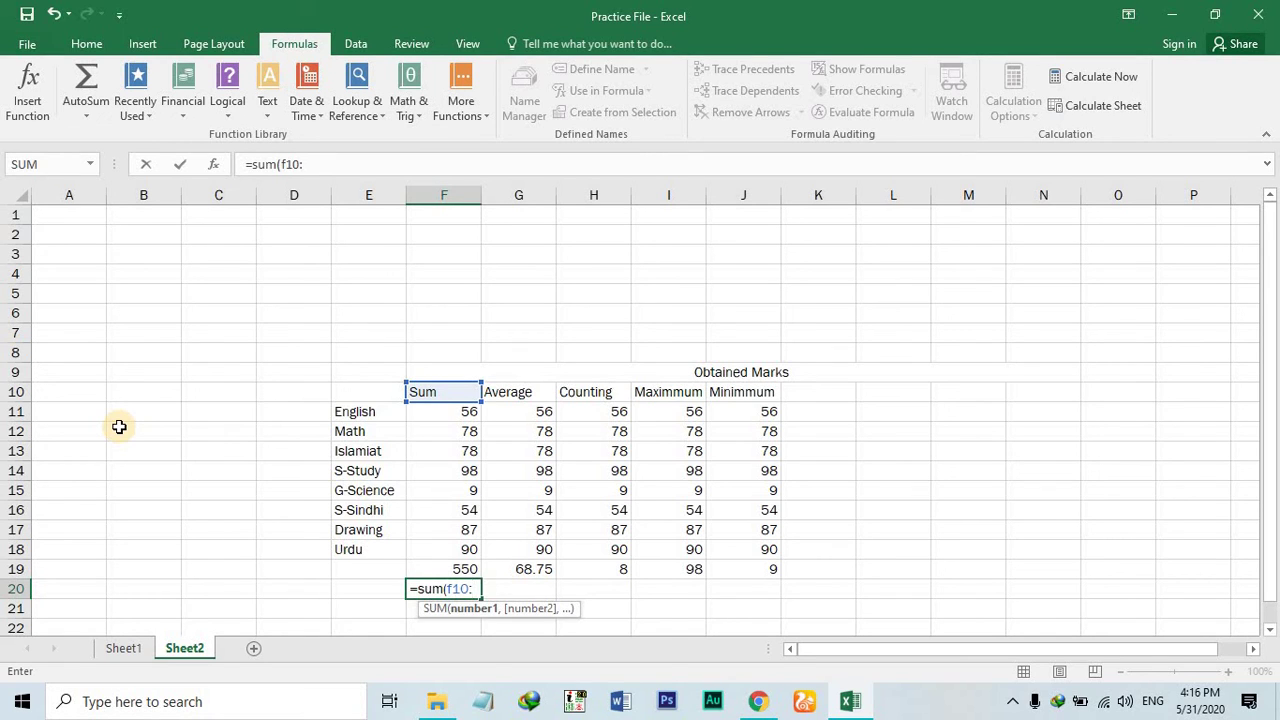
{"action": "type", "text": "f"}
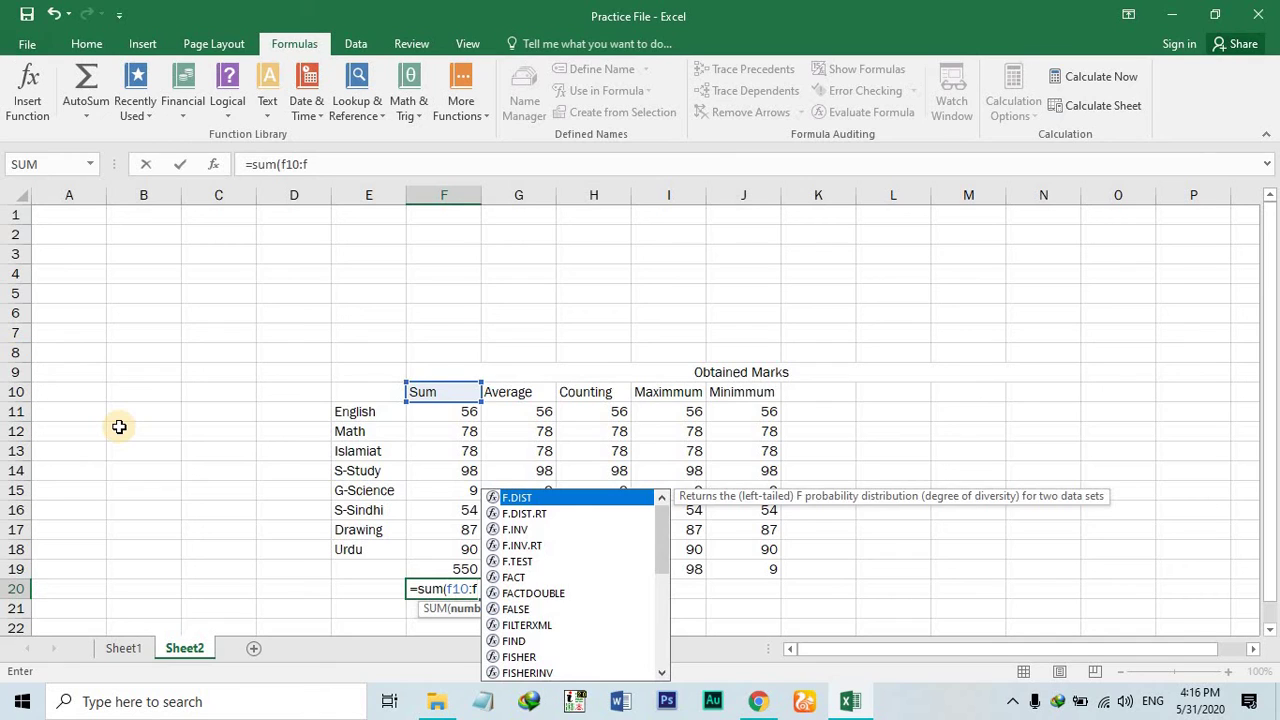
{"action": "type", "text": "19"}
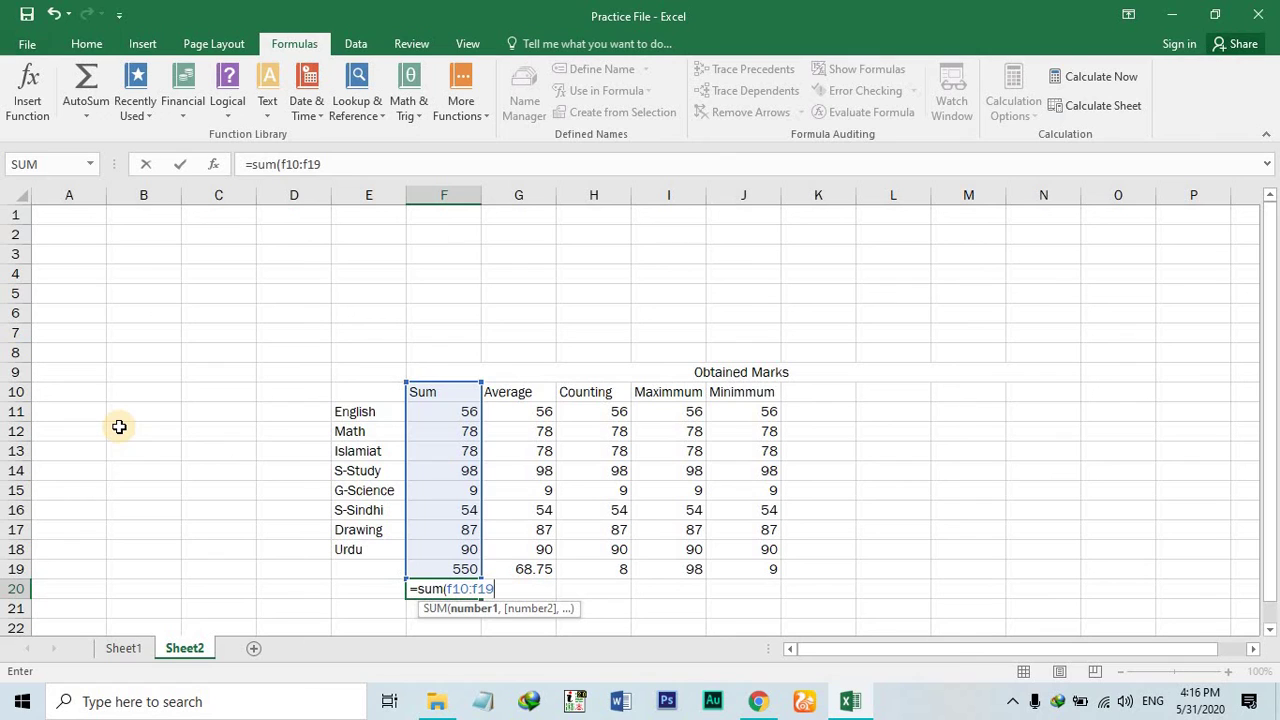
{"action": "key", "text": "Return"}
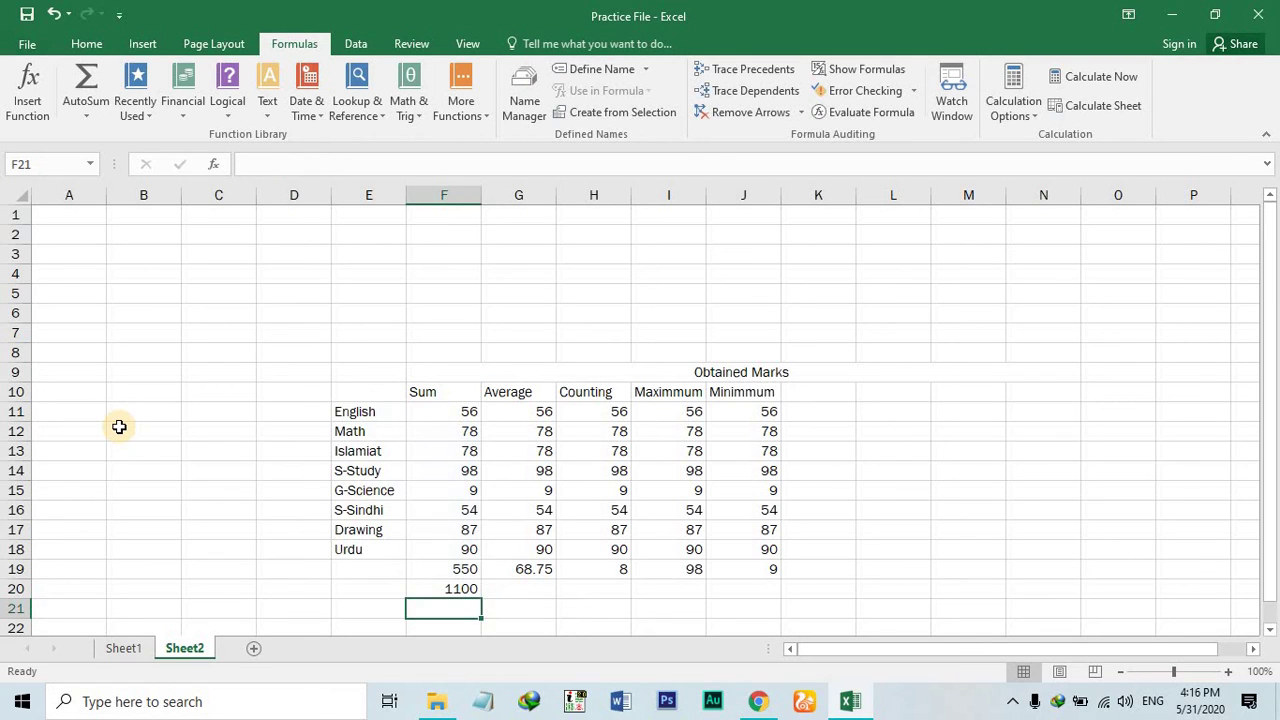
{"action": "key", "text": "Up"}
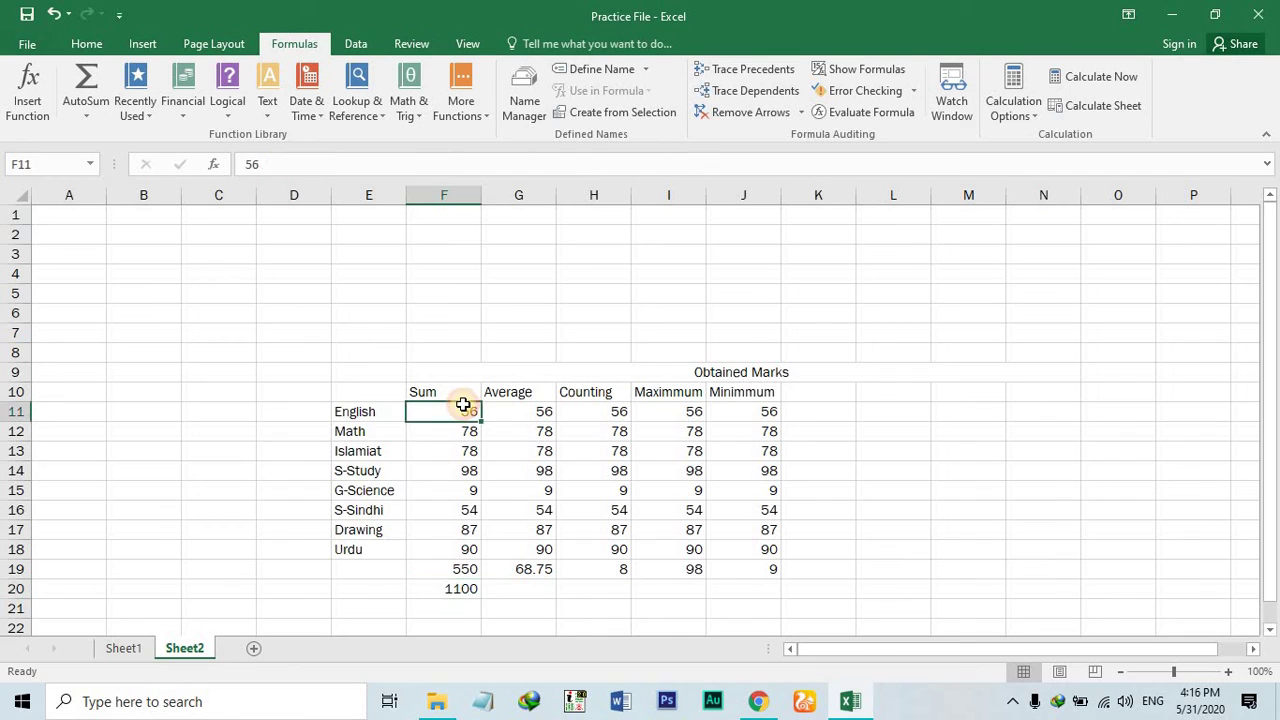
{"action": "left_click", "coordinate": [463, 410]}
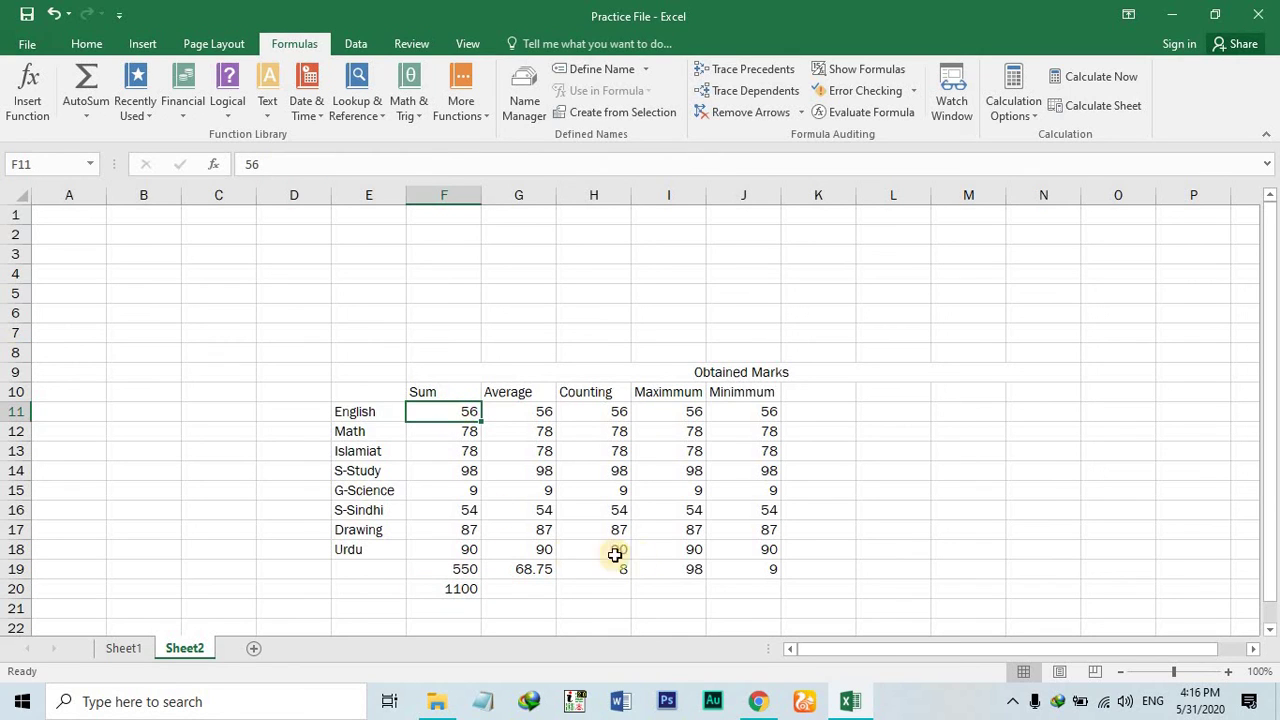
{"action": "left_click_drag", "start_coordinate": [766, 411], "coordinate": [772, 549]}
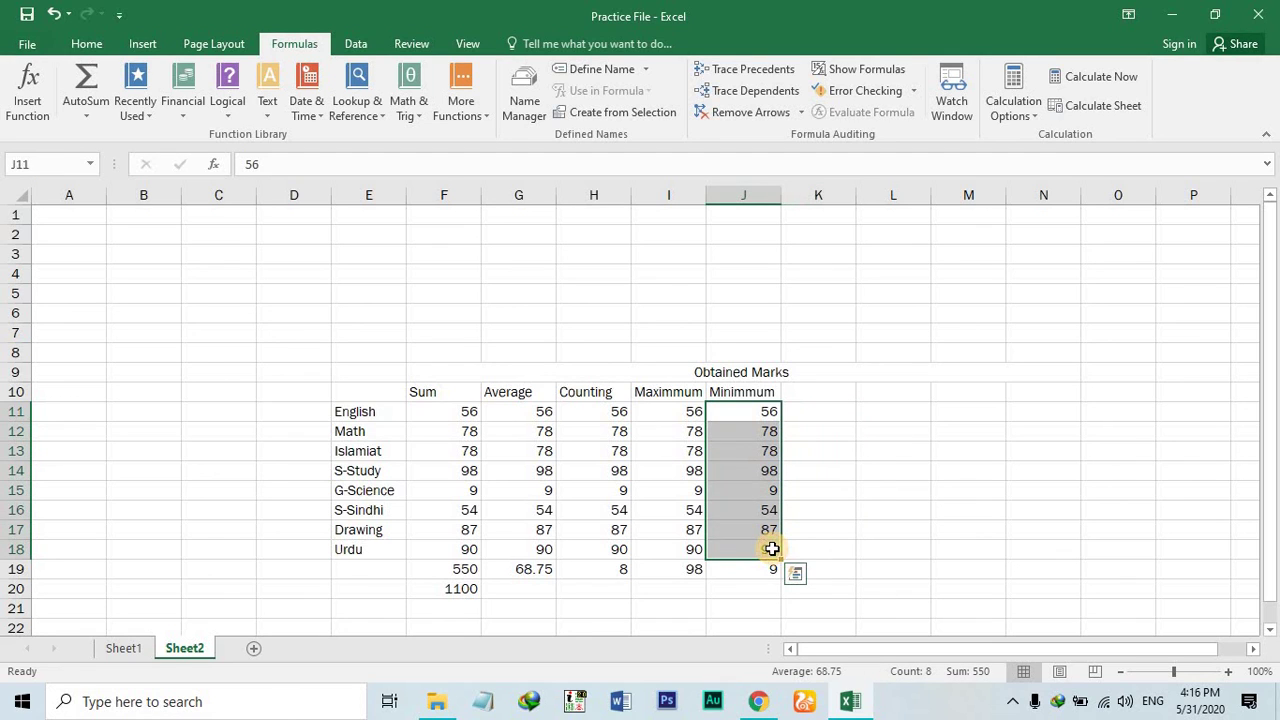